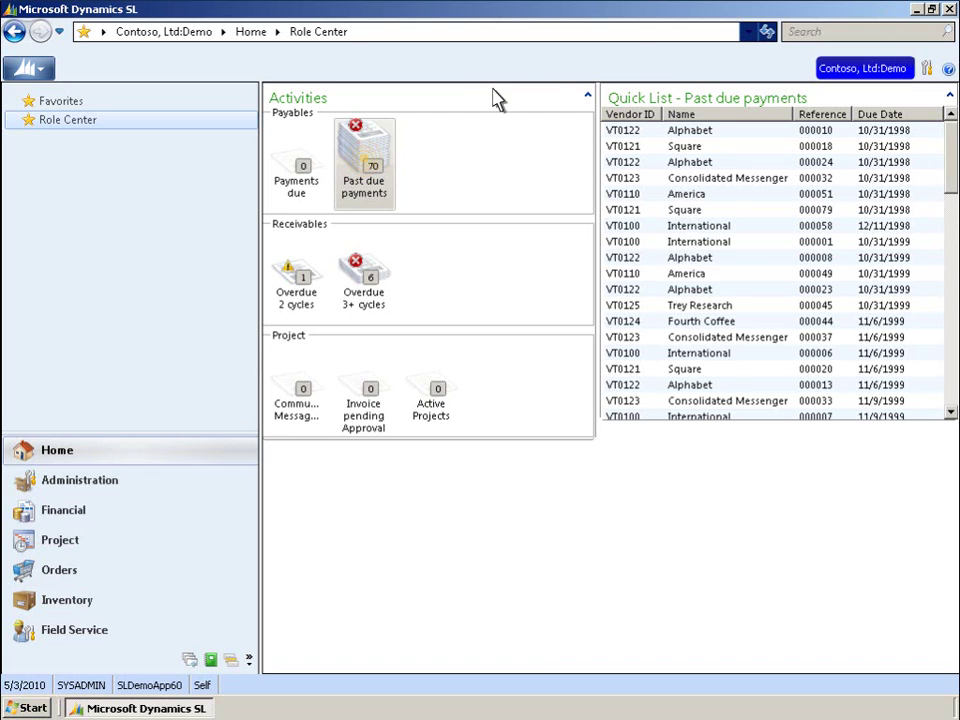
Show the past due vendor payments, then view and close the America vendor's record
click(370, 170)
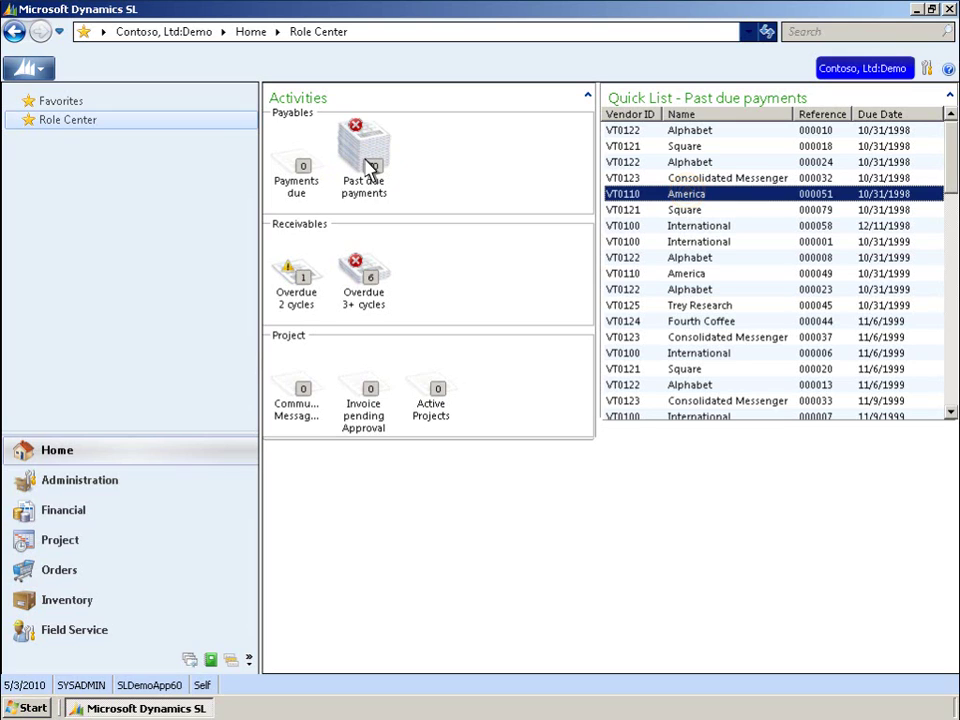
click(658, 193)
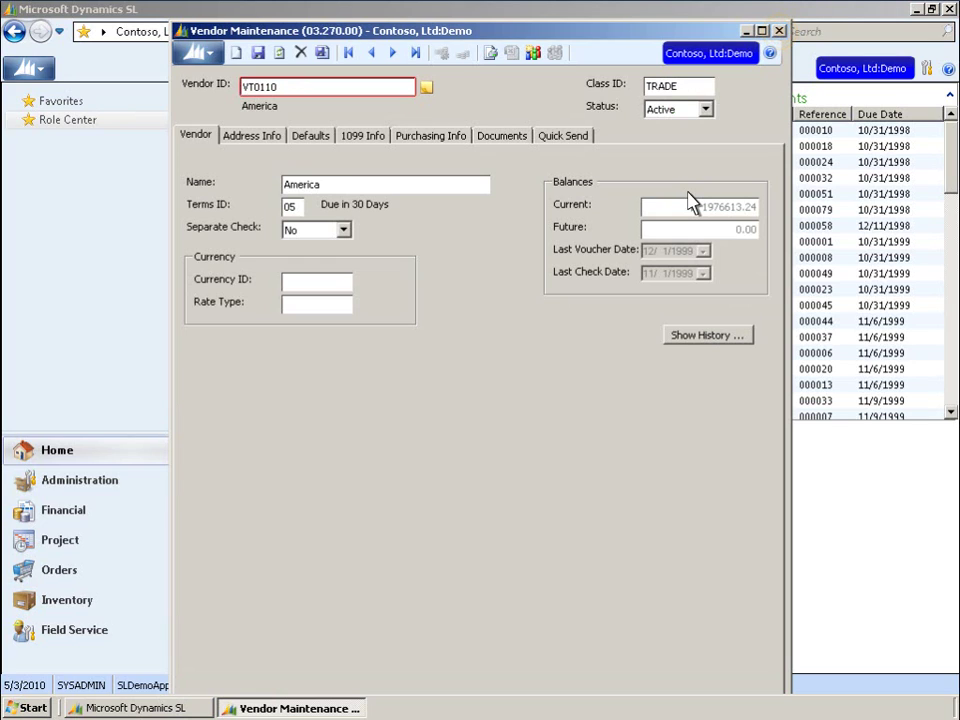
click(779, 32)
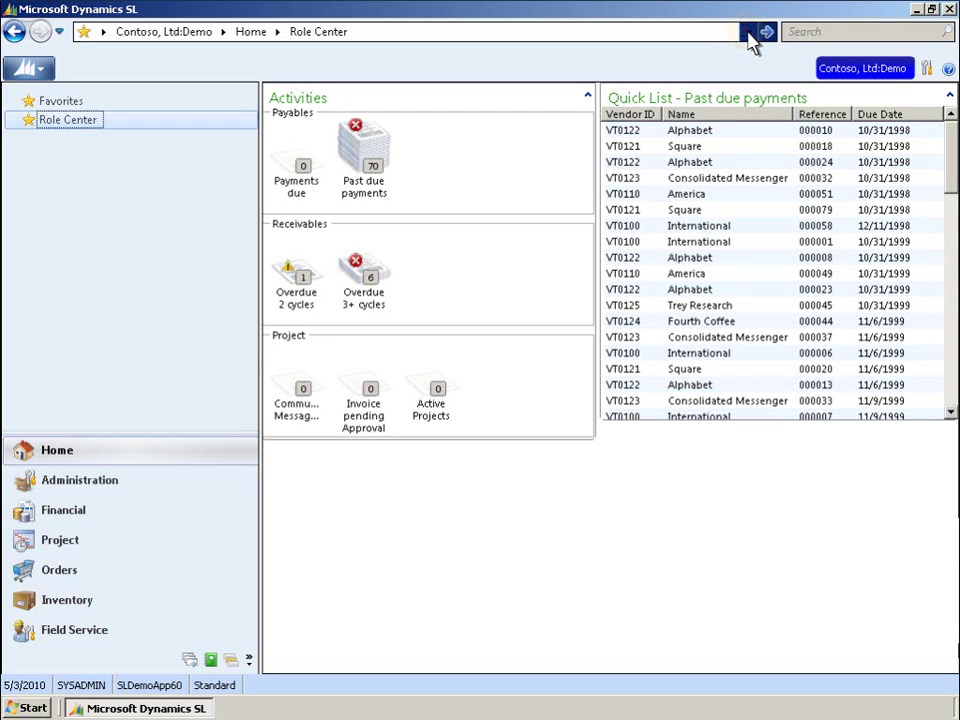
Reopen Contoso's Voucher and Adjustment Entry from recent screens, then close it
click(746, 32)
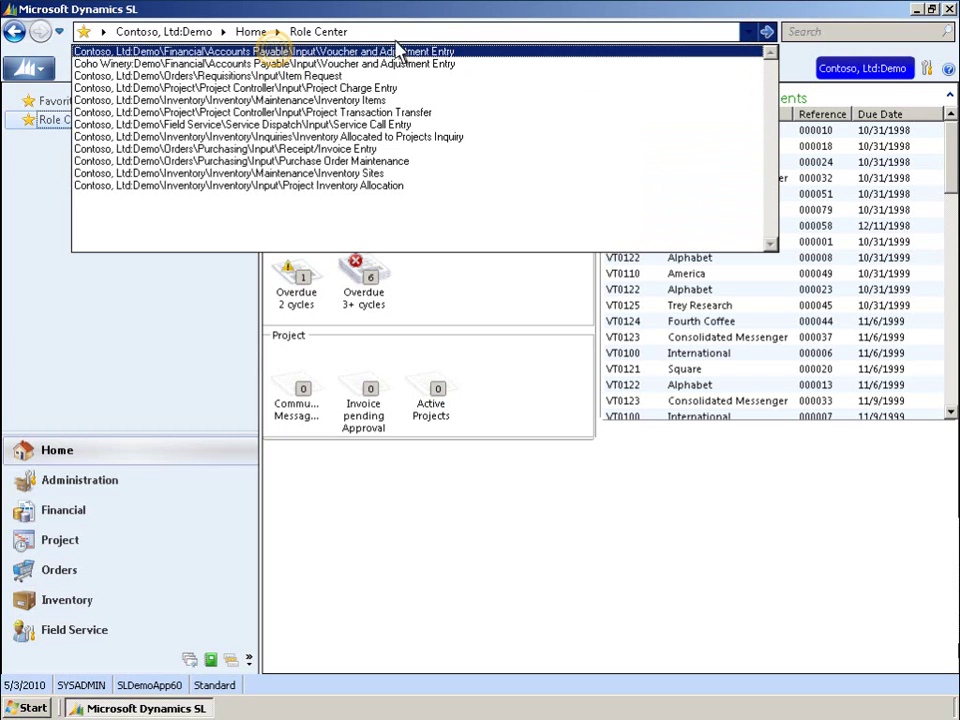
click(280, 51)
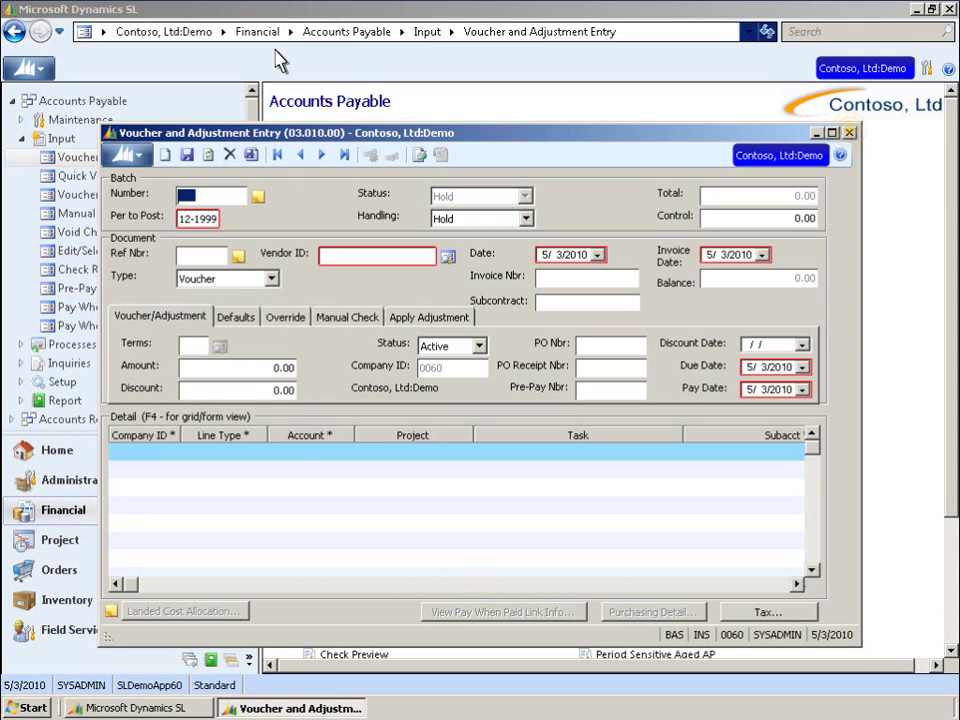
click(849, 133)
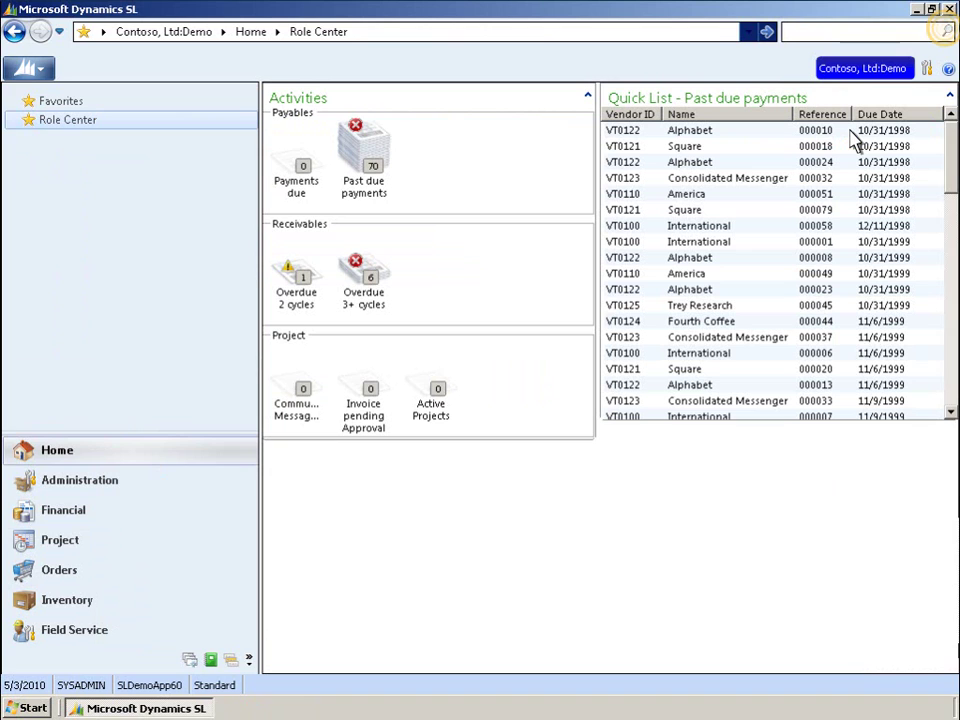
Search screens for 'item' and open Item Request (RQ.100.00) from the results
text(item)
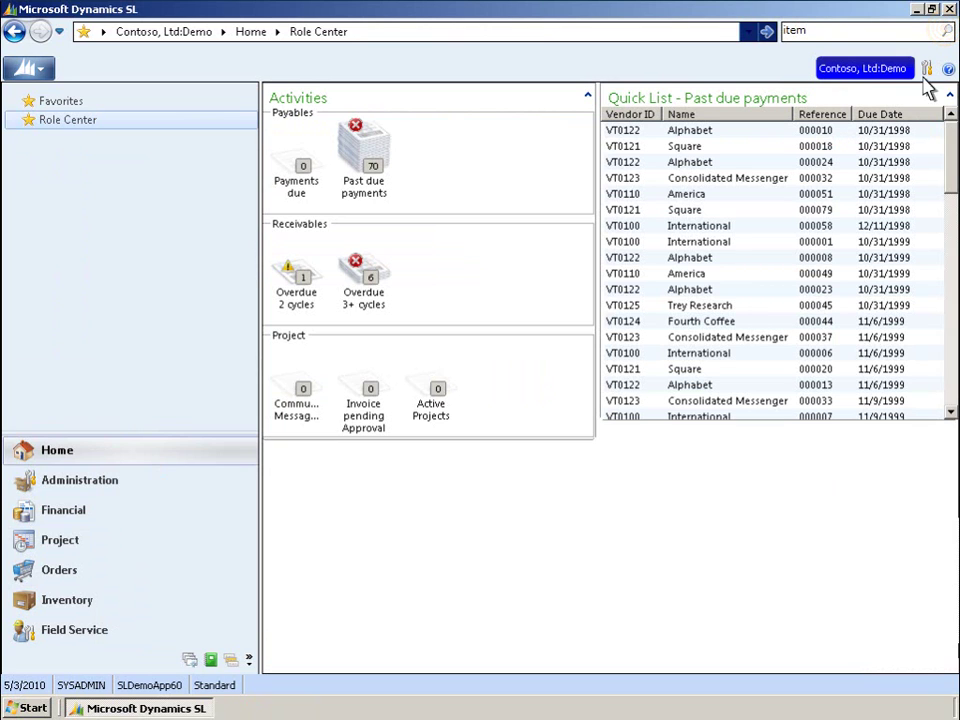
click(945, 32)
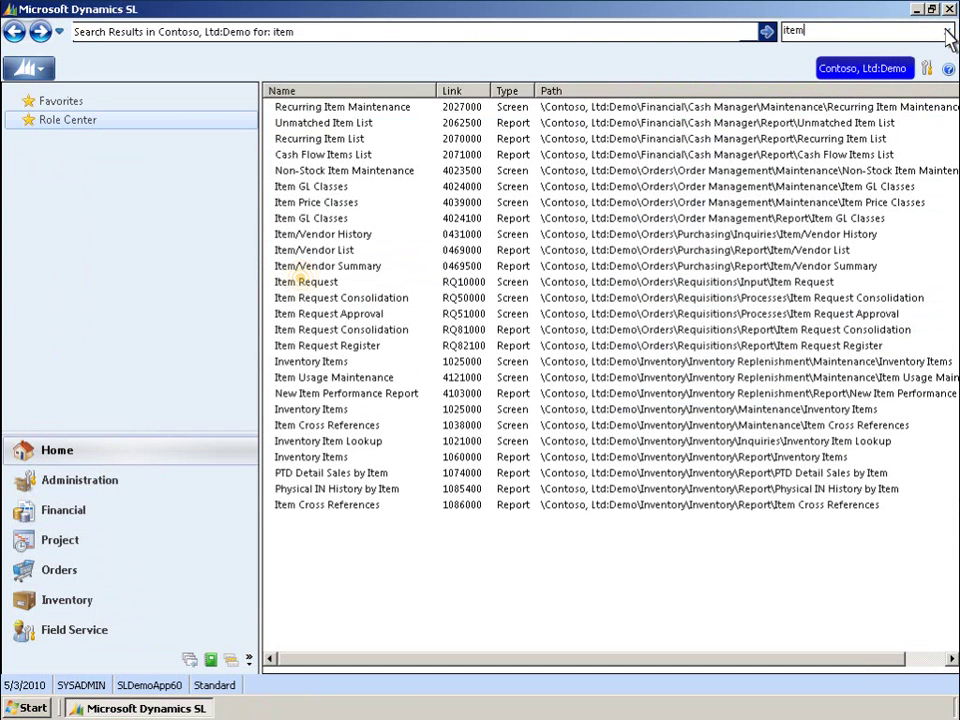
double_click(303, 283)
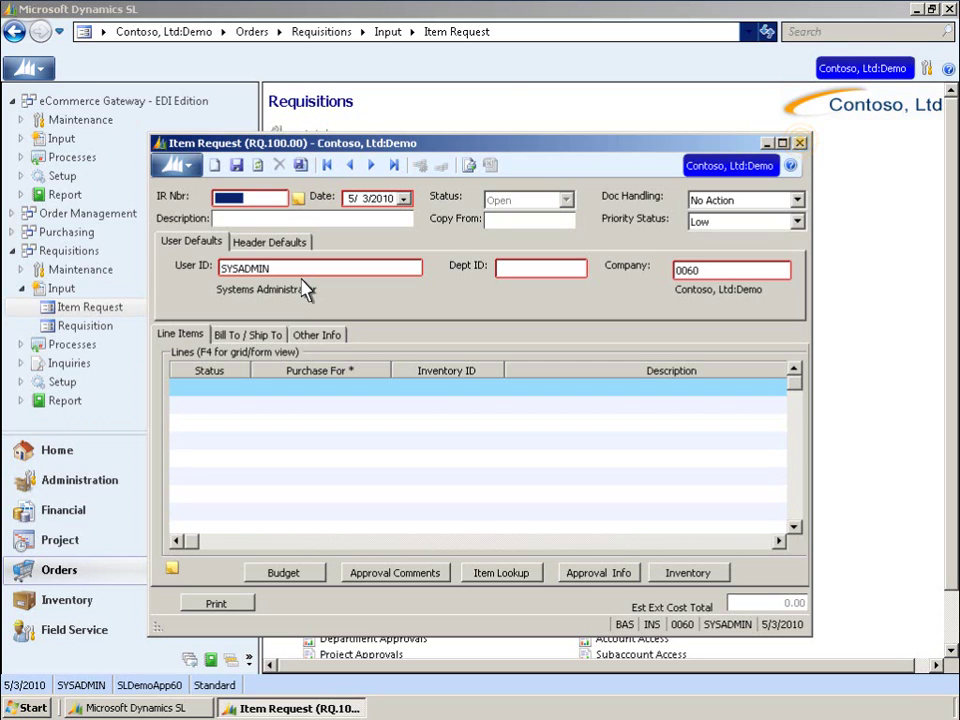
Close Item Request and switch the current company to Litware, Inc:Demo
click(800, 143)
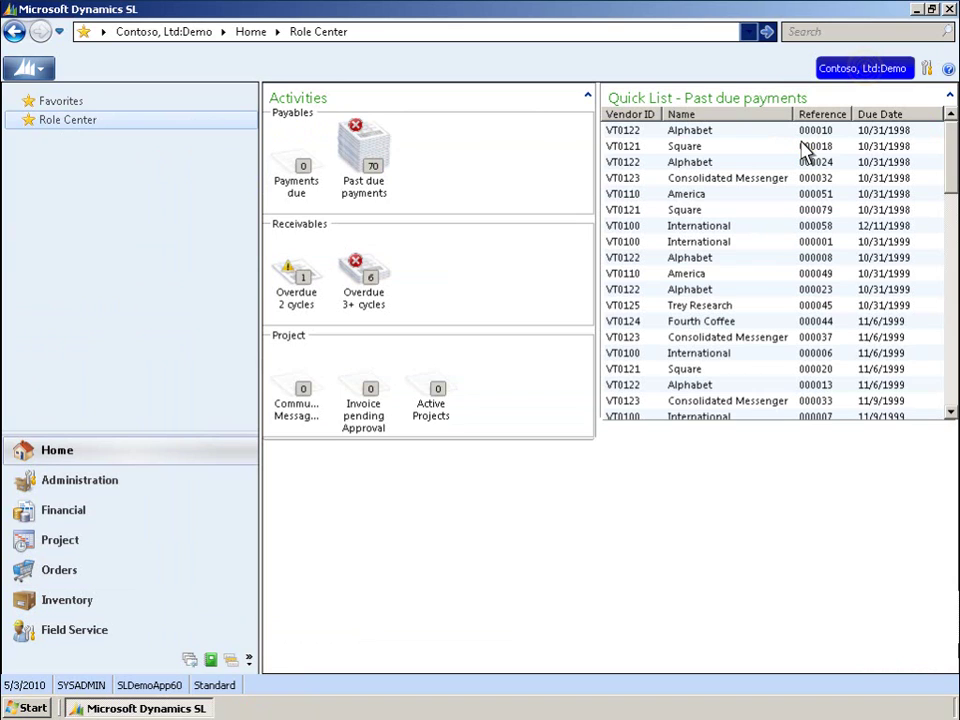
click(868, 76)
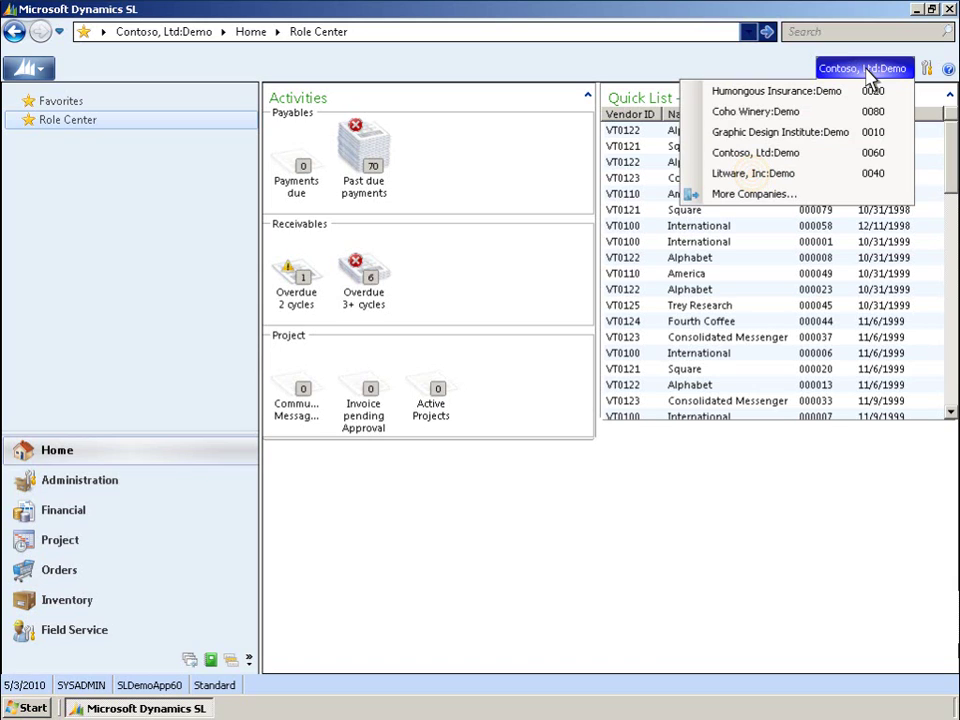
click(754, 176)
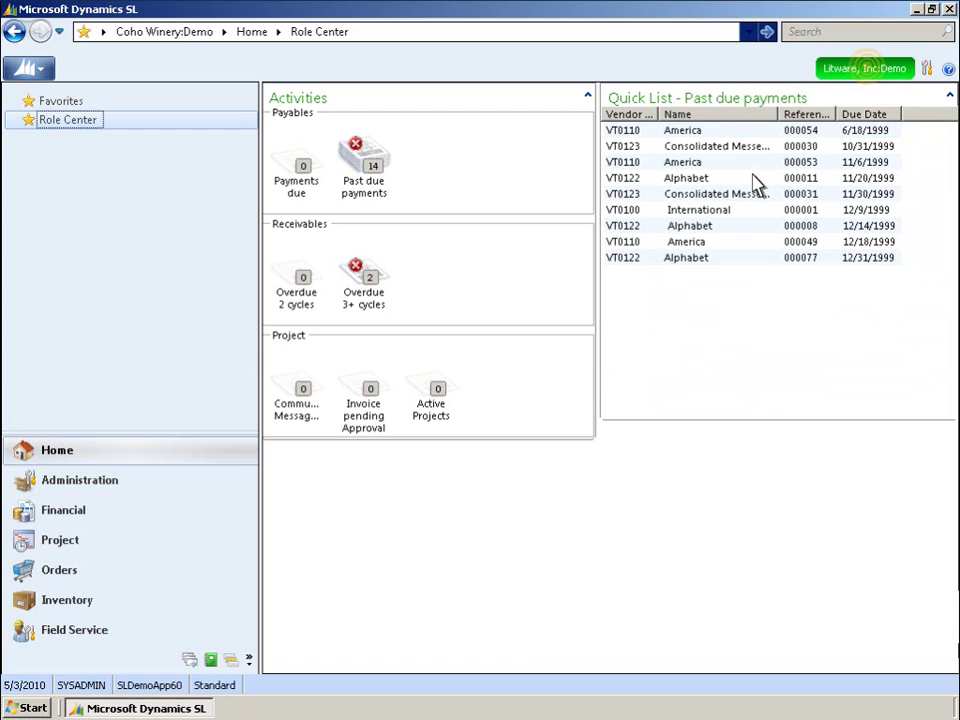
click(872, 76)
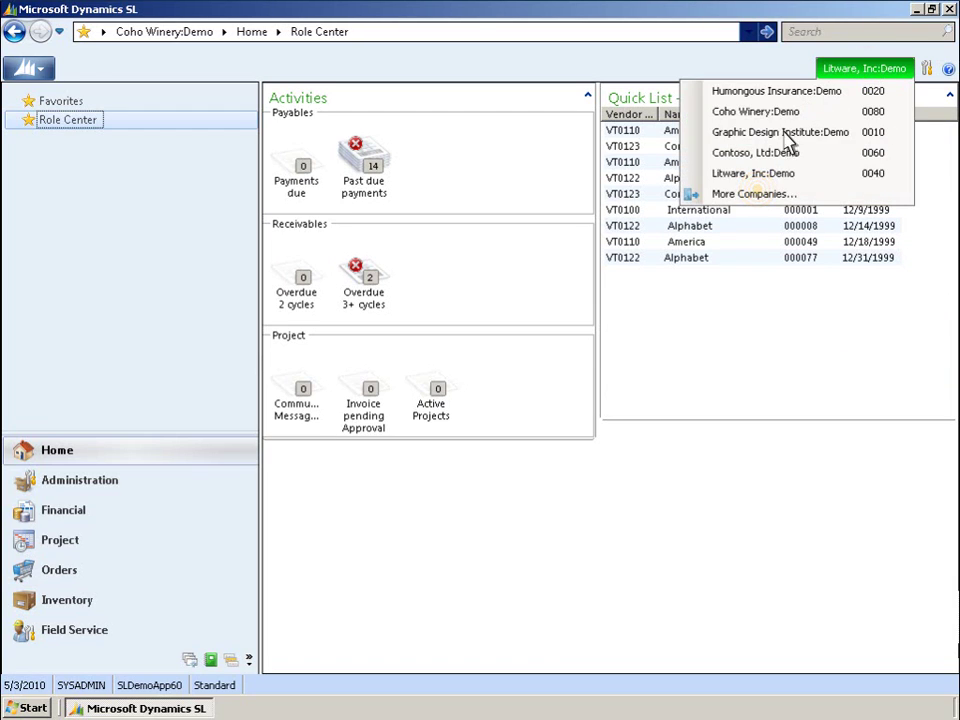
In More Companies, filter by 'wine' and switch to Coho Winery:Demo
click(760, 194)
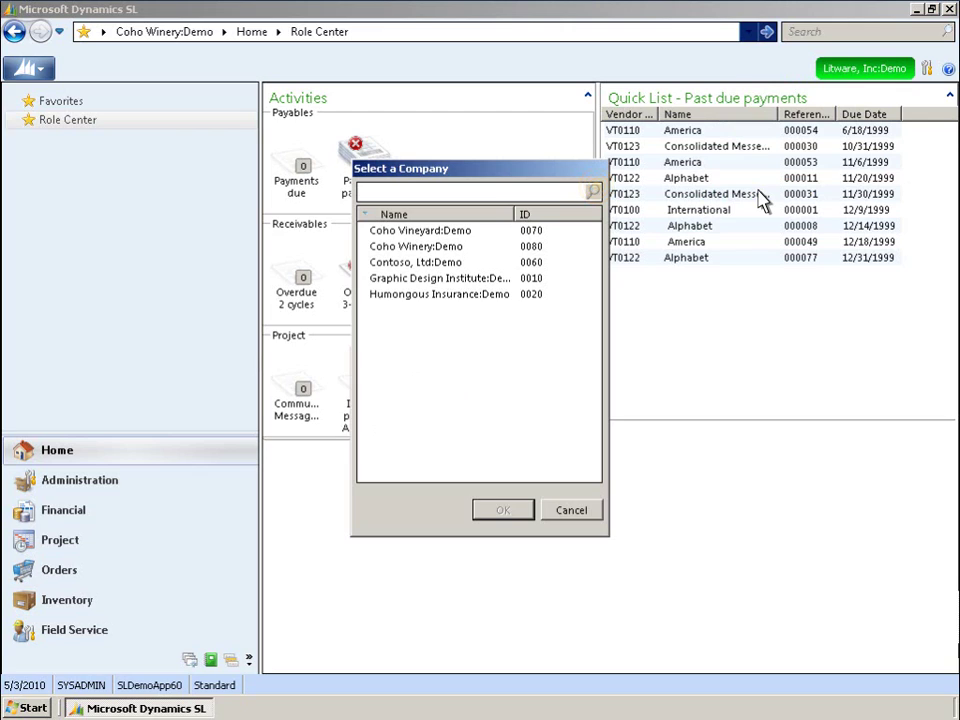
text(wine)
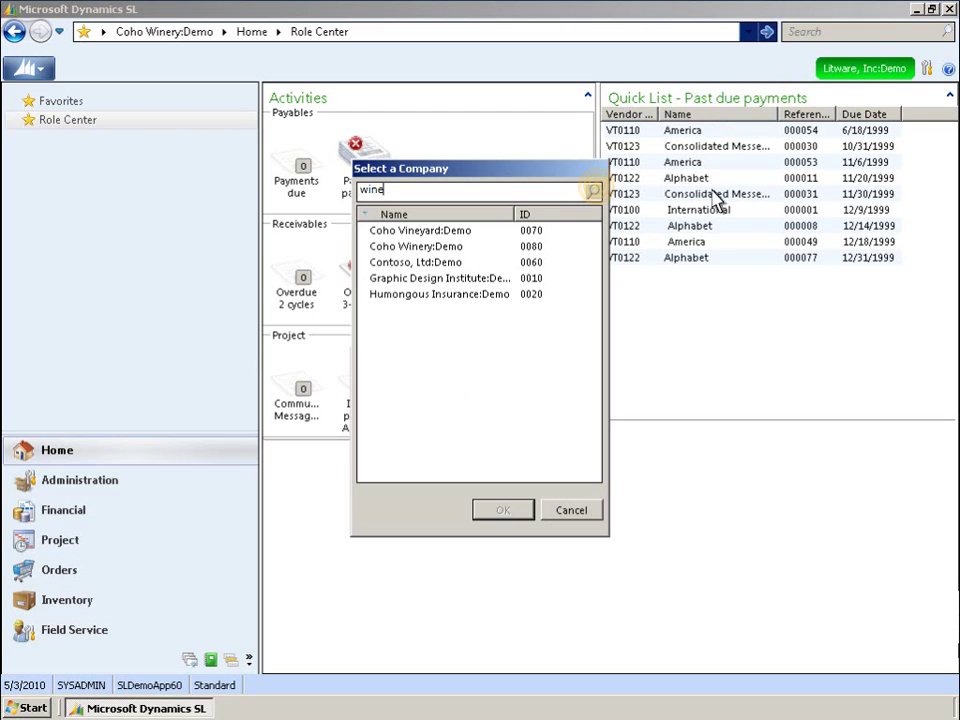
click(594, 191)
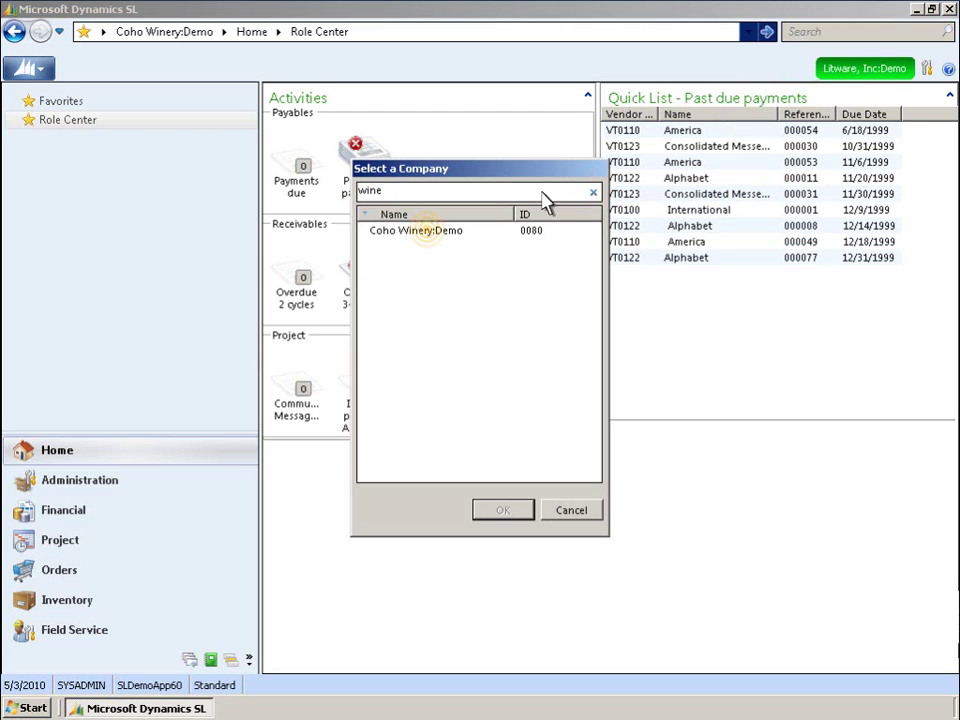
click(433, 236)
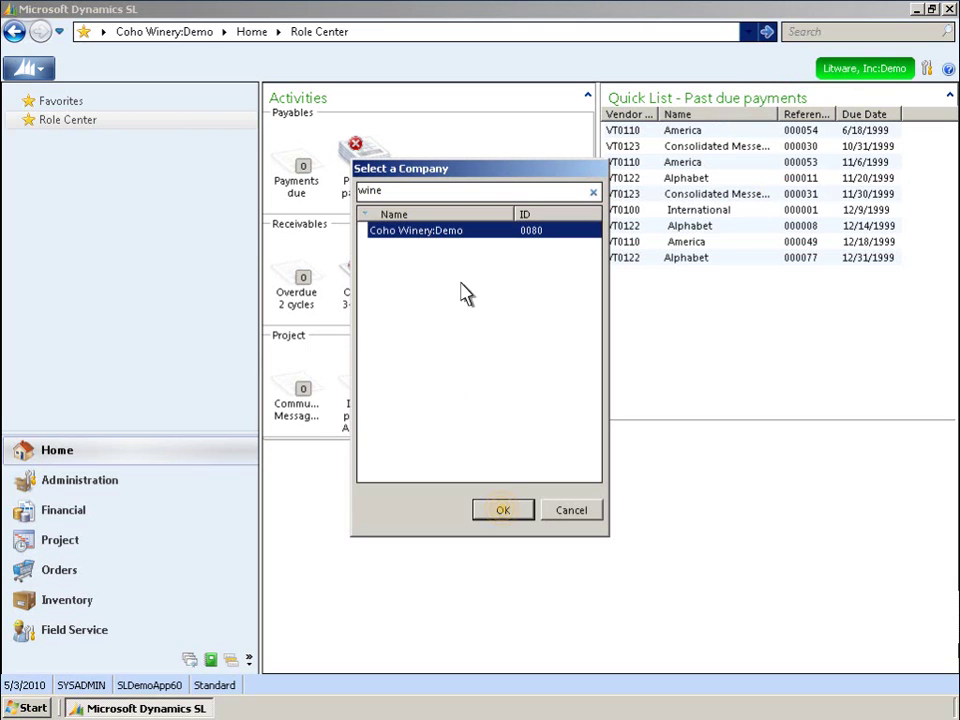
click(503, 512)
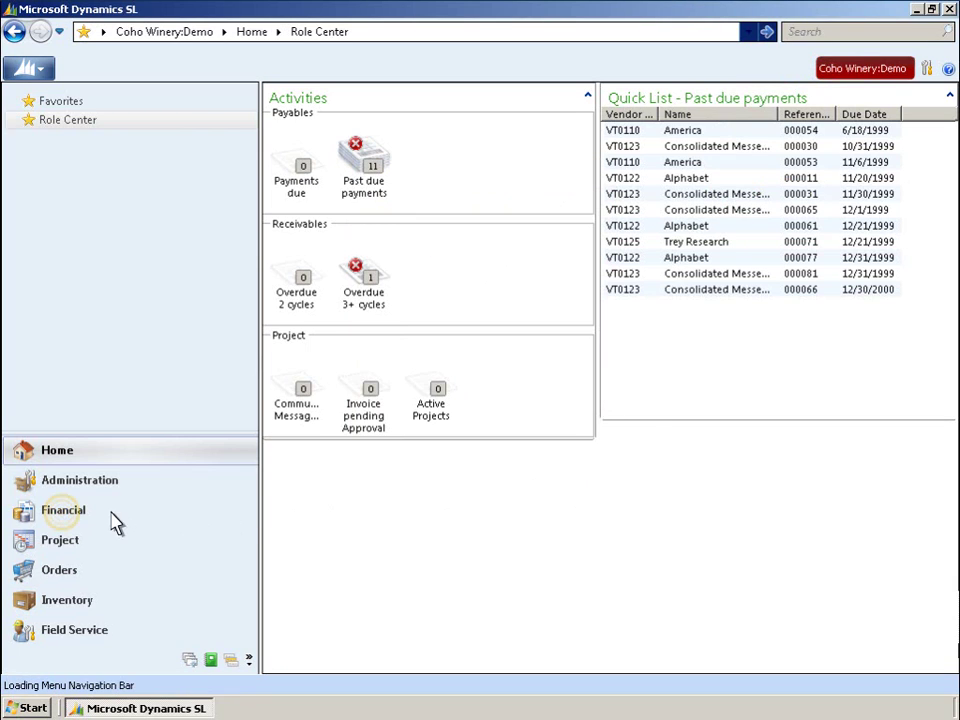
Open Voucher and Adjustment Entry for Coho Winery and Contoso, then bring Coho's window forward
click(64, 515)
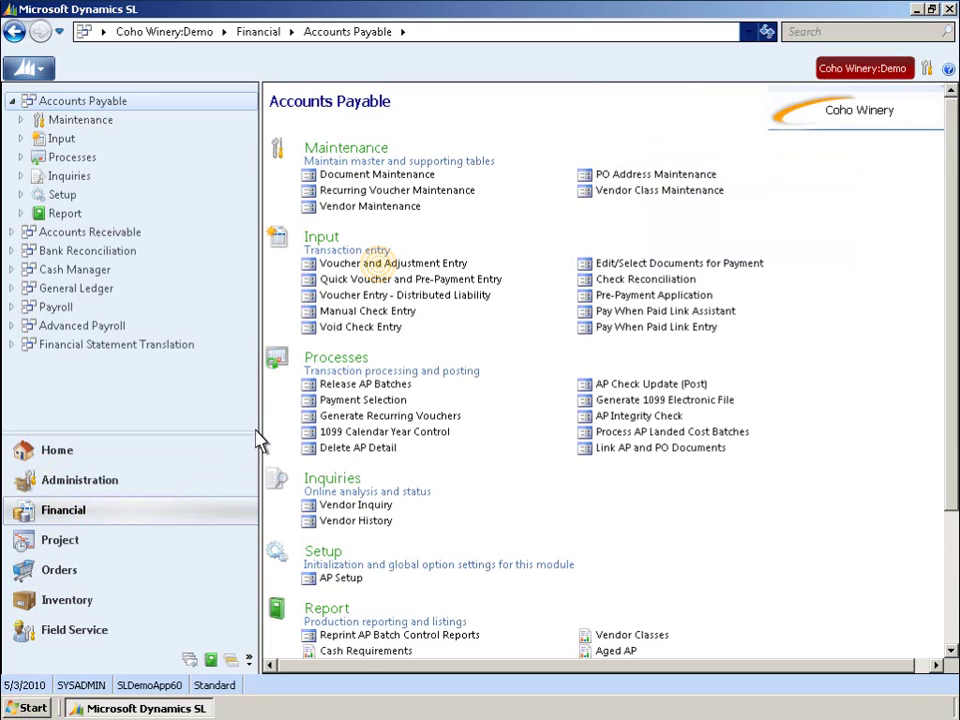
click(381, 265)
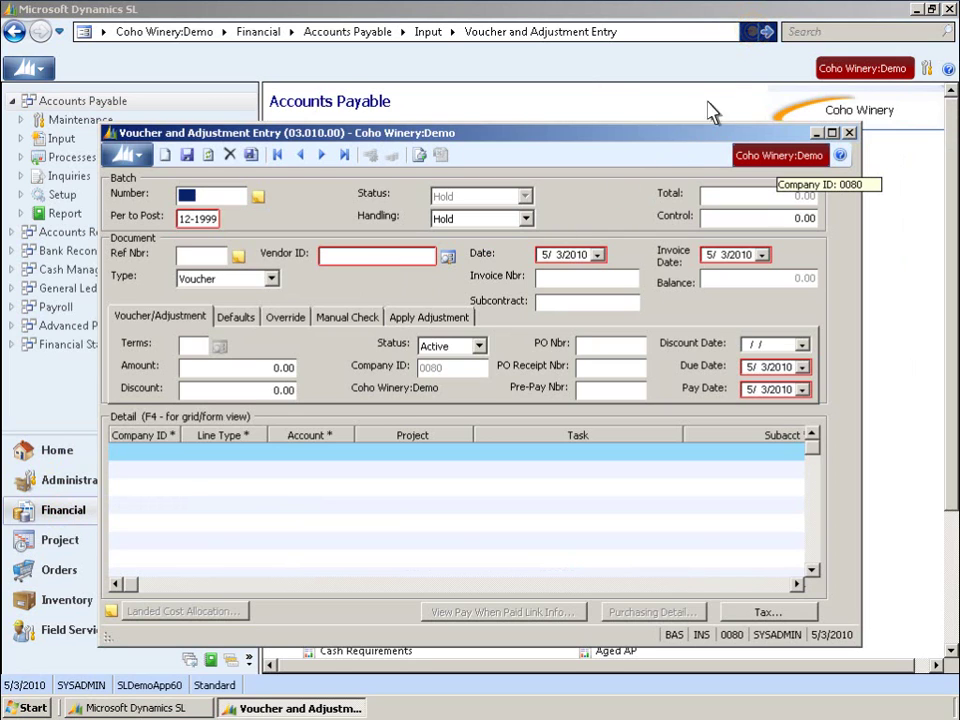
click(750, 33)
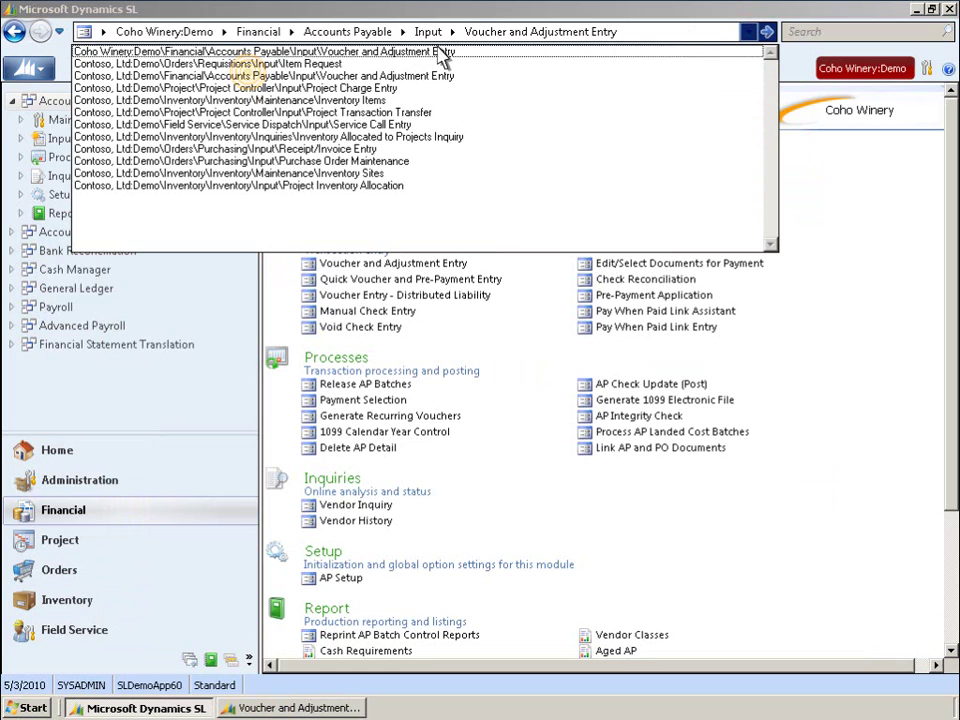
click(252, 76)
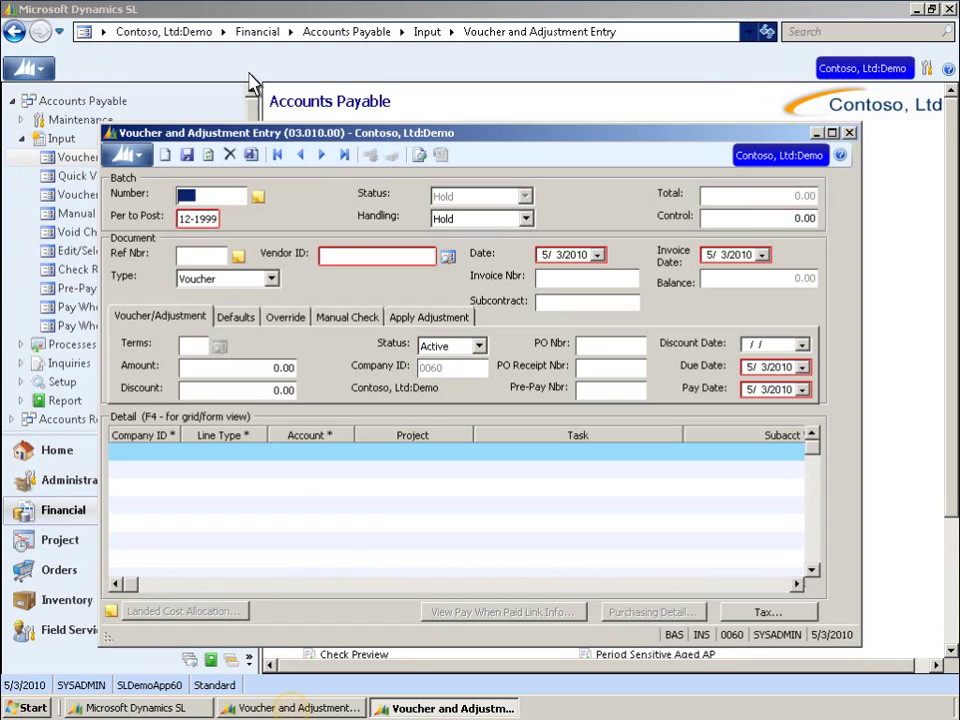
click(293, 708)
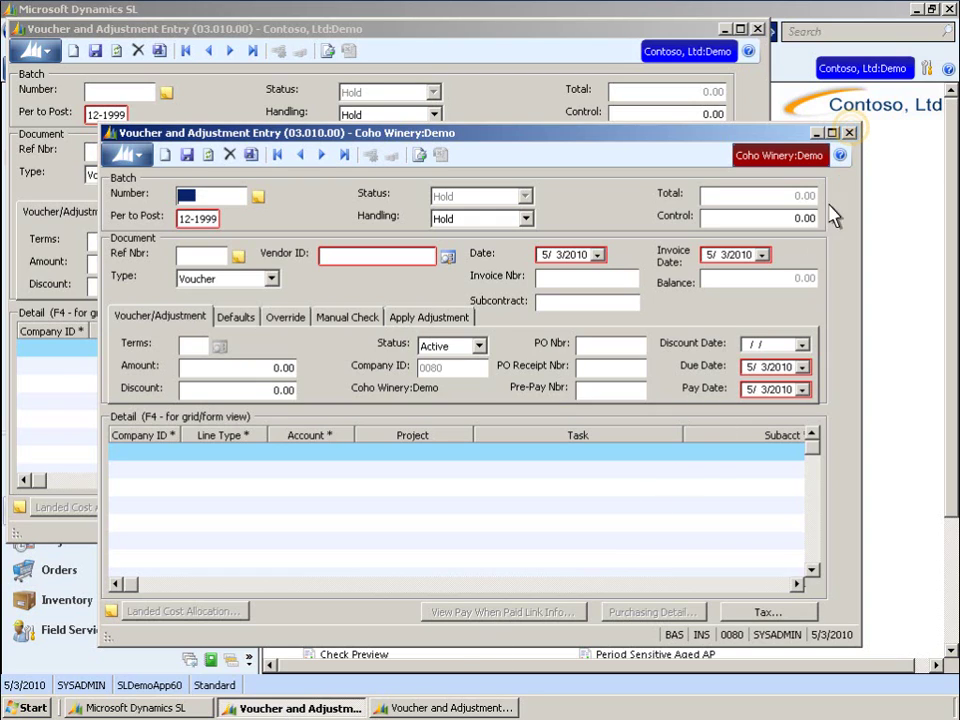
Close the Coho Winery voucher and print an image of Contoso's batch 000108 voucher
click(850, 132)
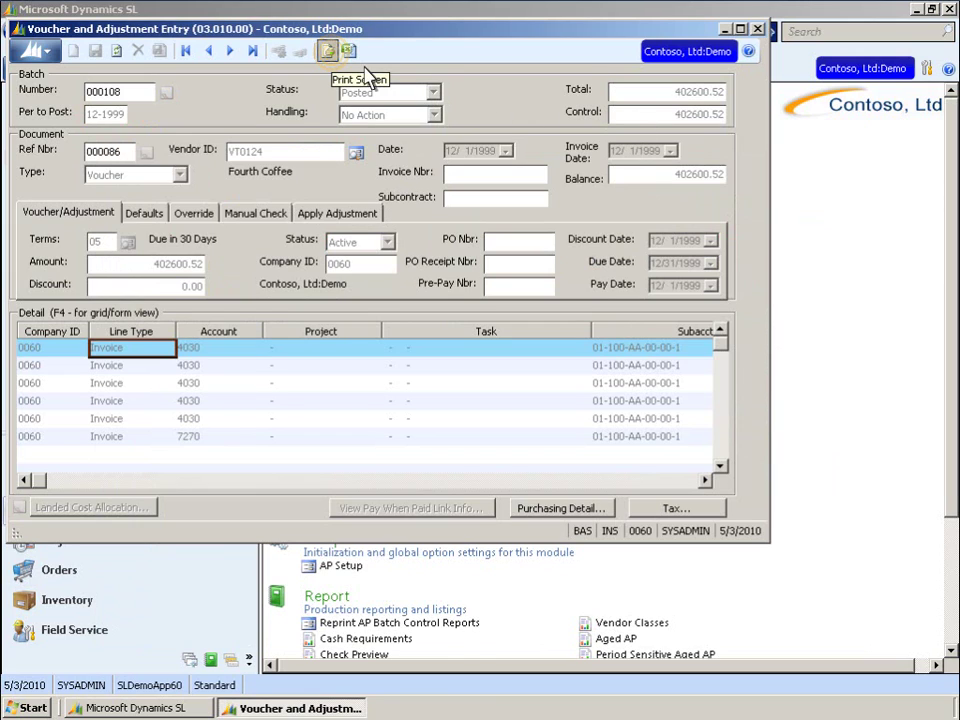
click(329, 52)
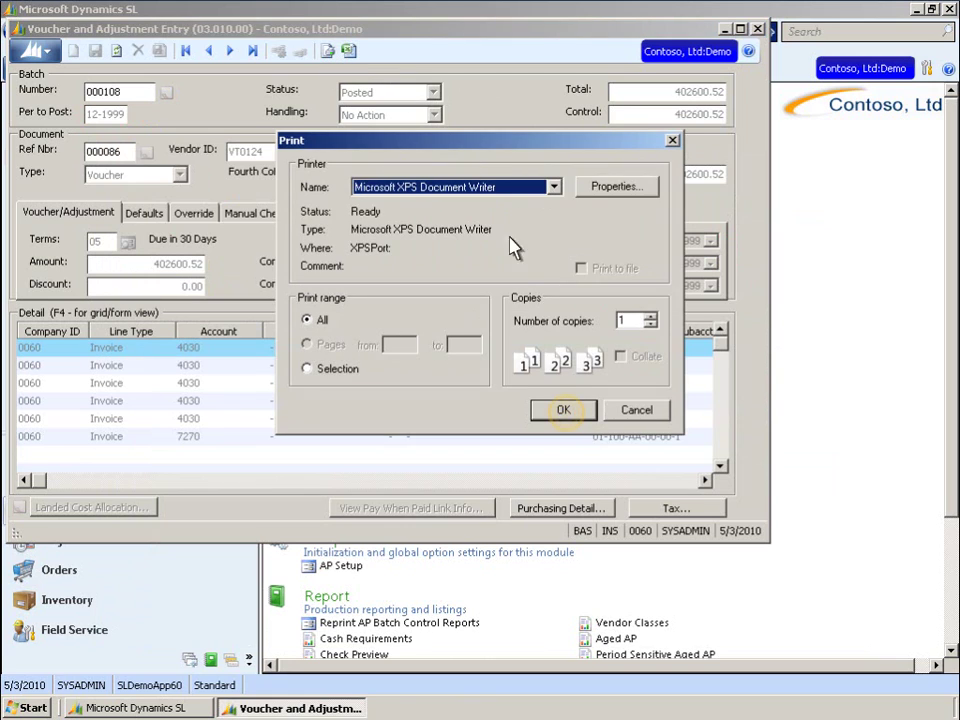
Print the voucher screen to XPS as ps2.xps and close the viewer
click(569, 413)
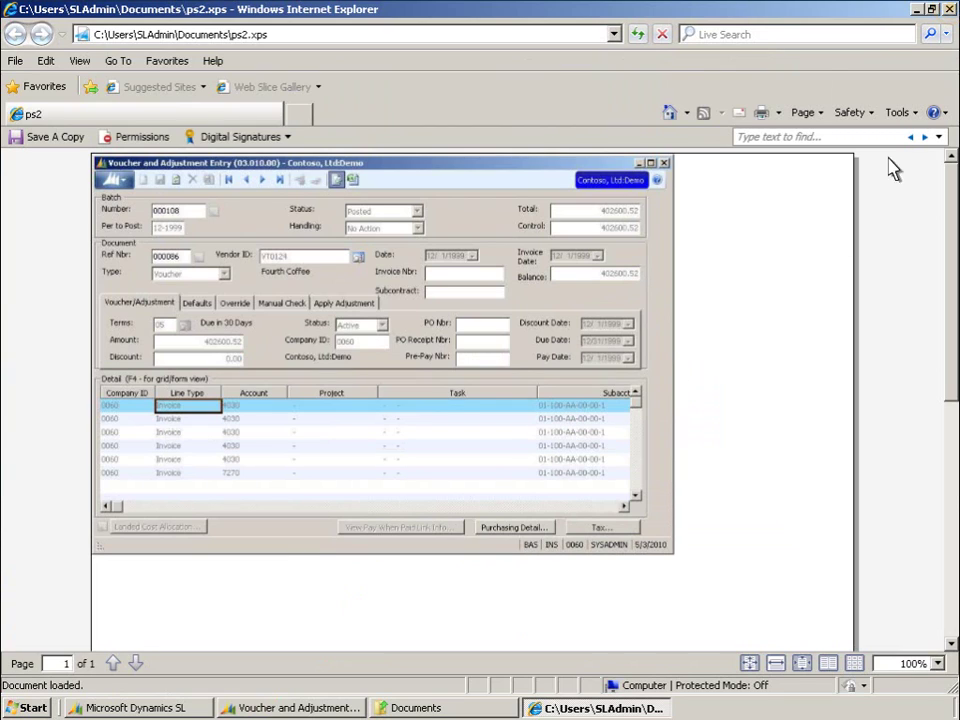
click(951, 10)
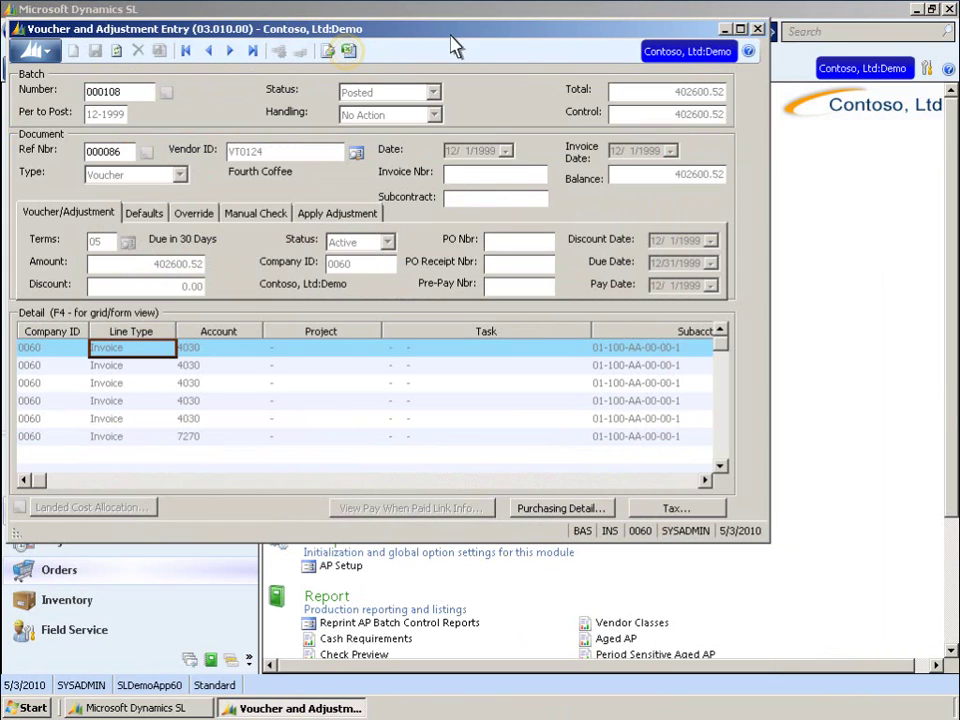
Export the six voucher detail lines to an Excel table, check the Account filter, and close
click(348, 51)
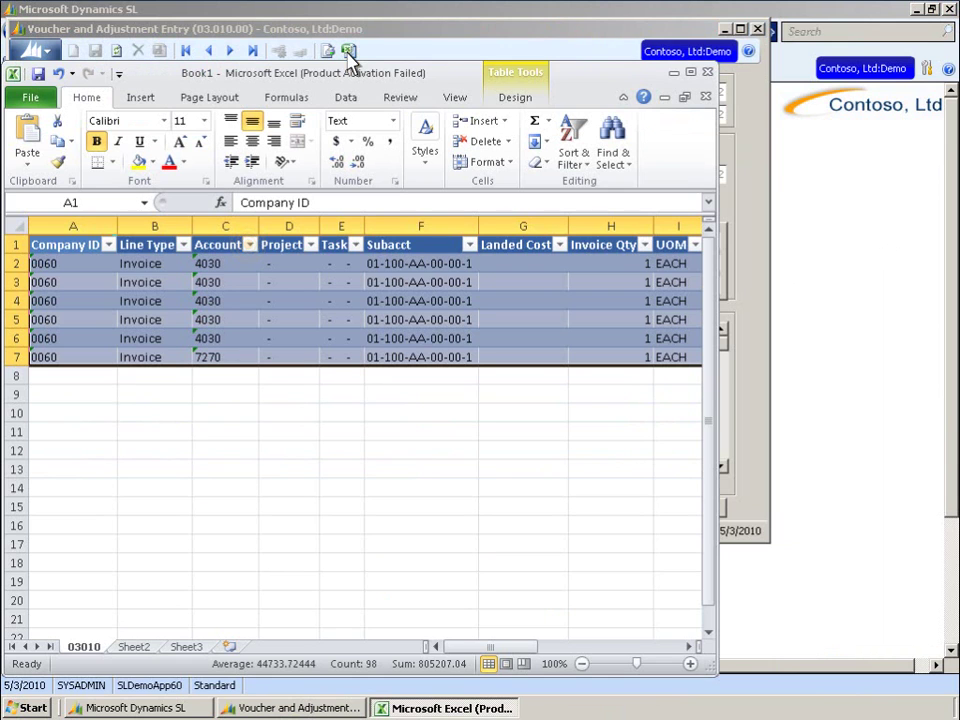
click(251, 245)
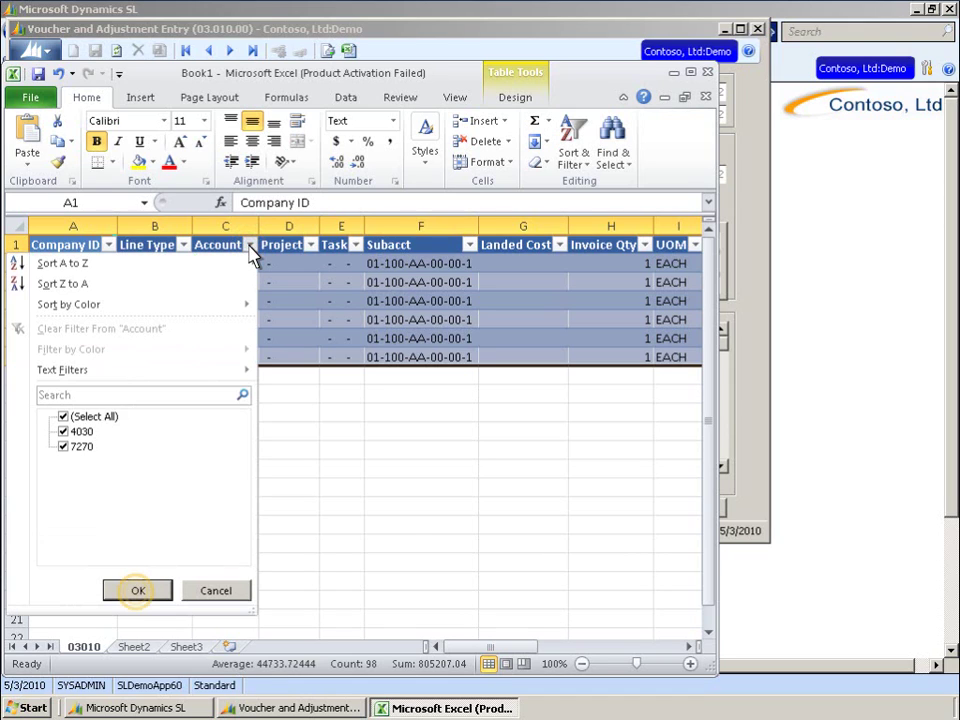
click(137, 591)
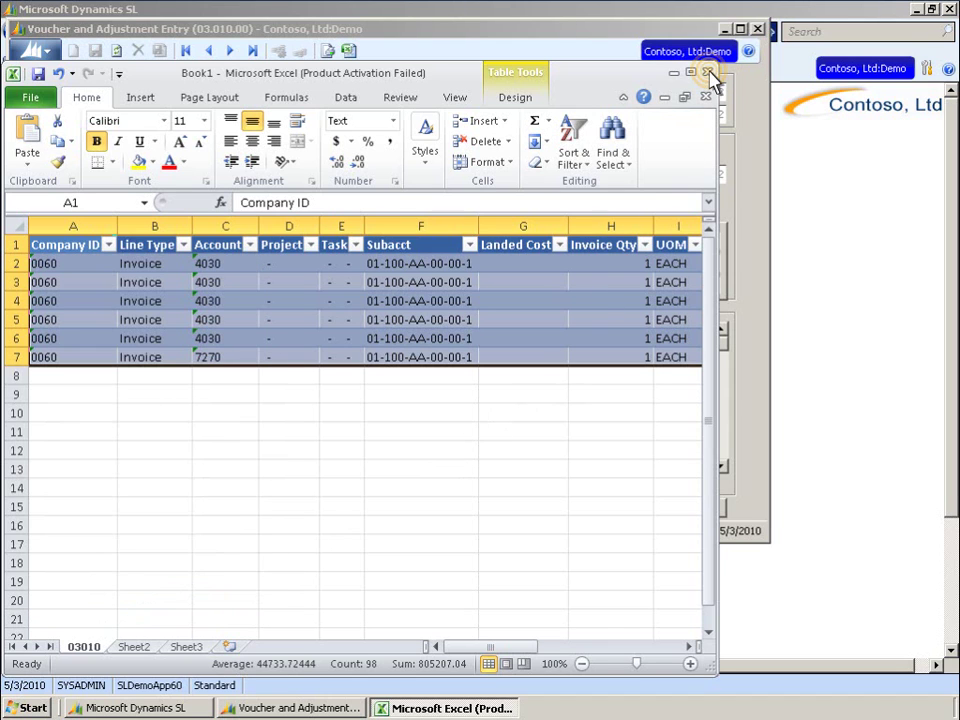
click(707, 73)
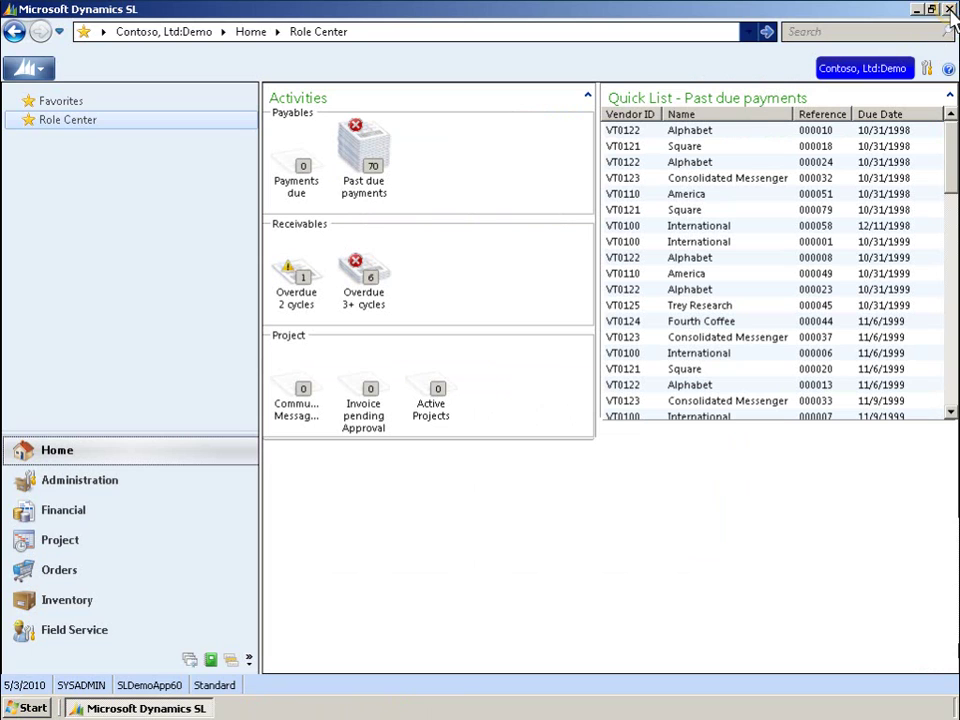